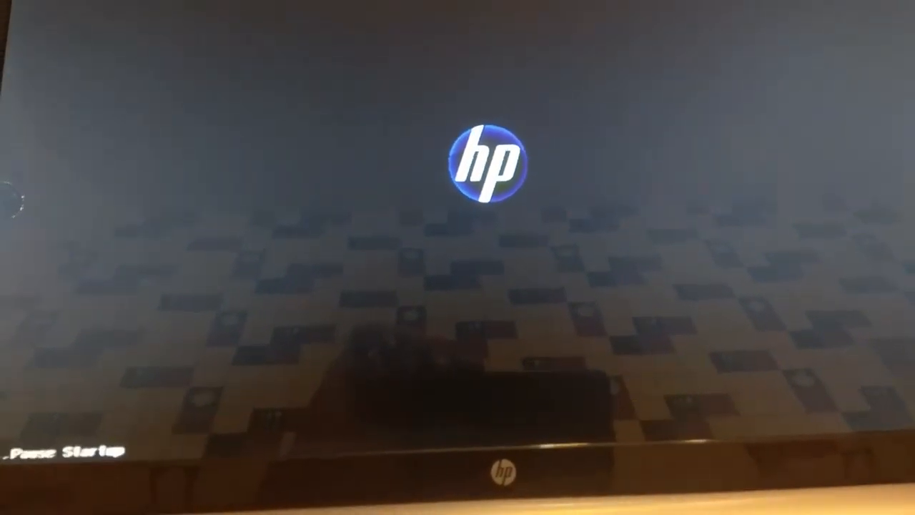
Step: Enter the BIOS setup during startup and go to the settings that contain Virtualization Technology
key(Escape)
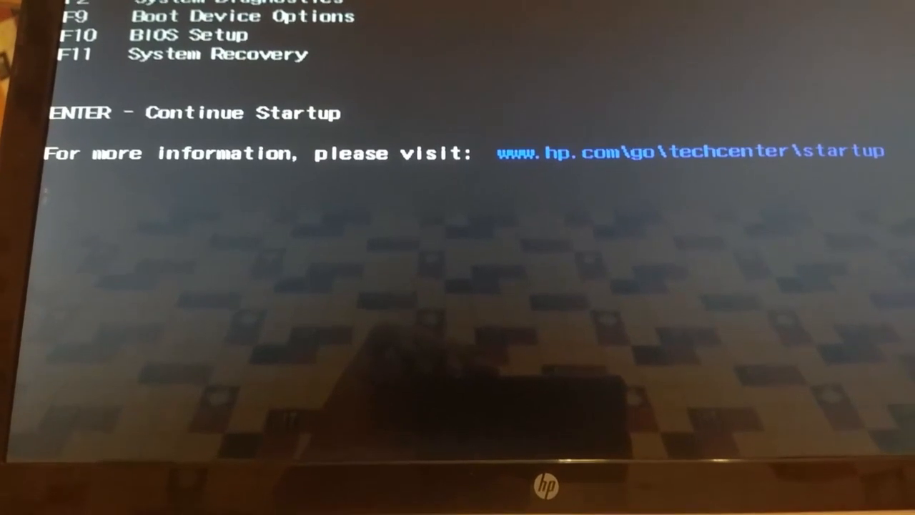
key(F10)
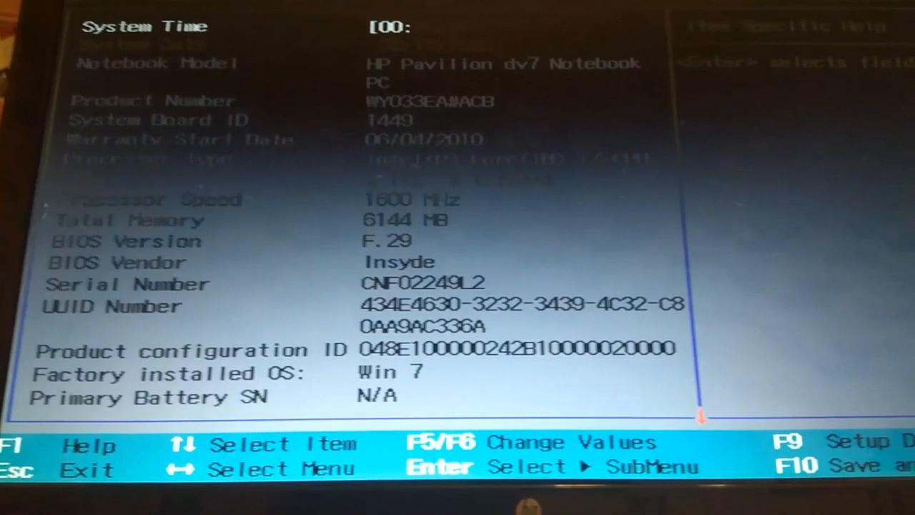
key(Right)
key(Right)
key(Right)
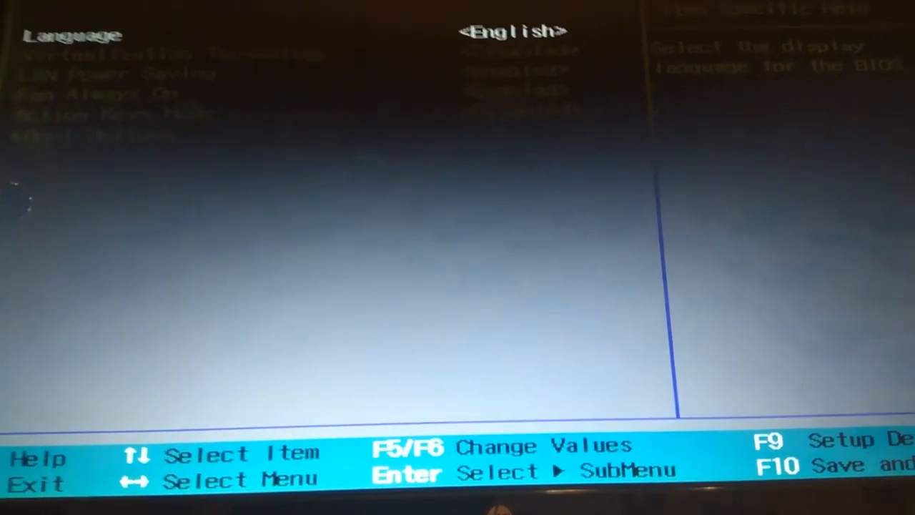
Step: Set Virtualization Technology to Enabled and exit the BIOS setup saving changes
key(Down)
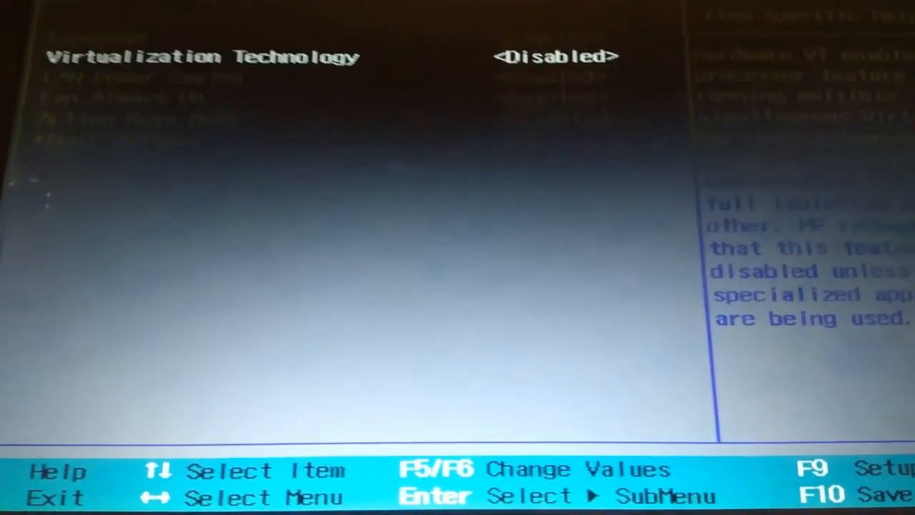
key(Return)
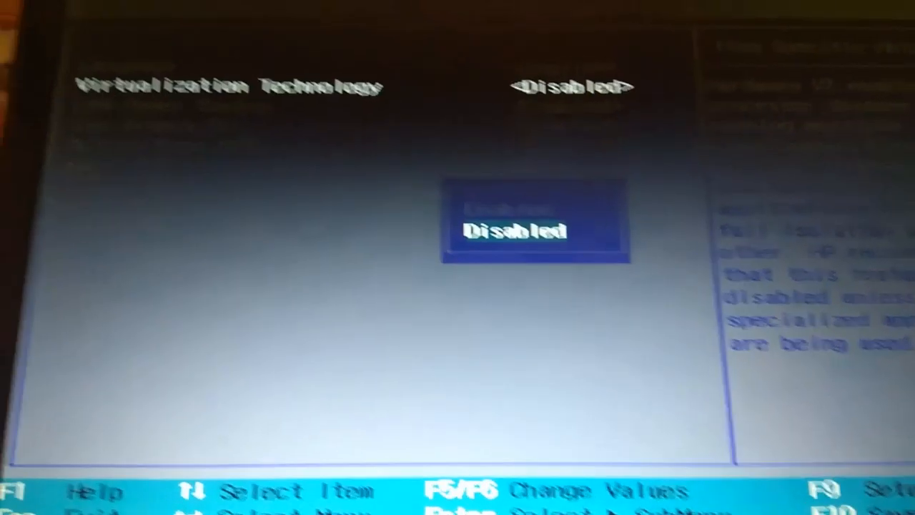
key(Up)
key(Return)
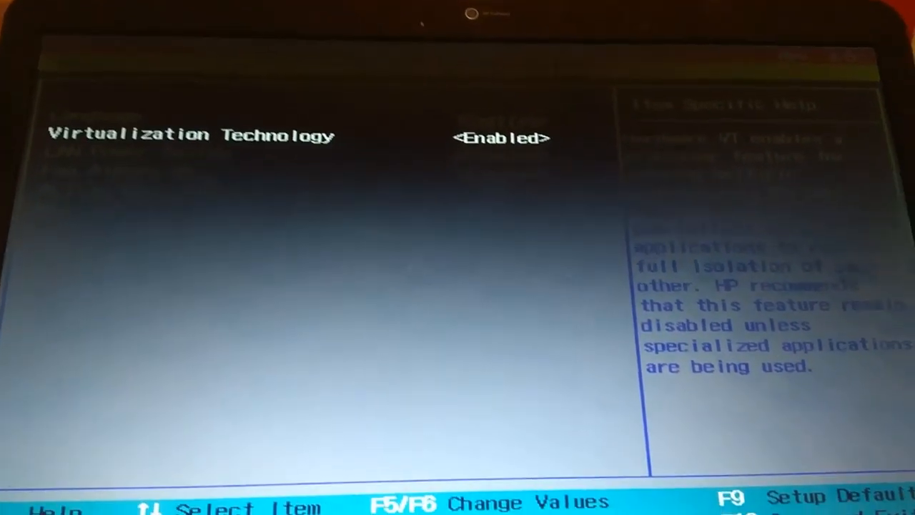
key(Right)
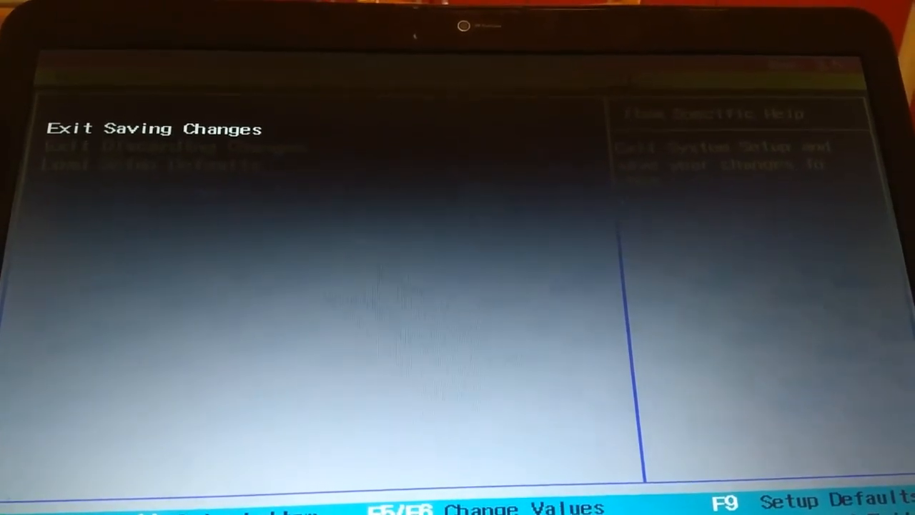
key(Return)
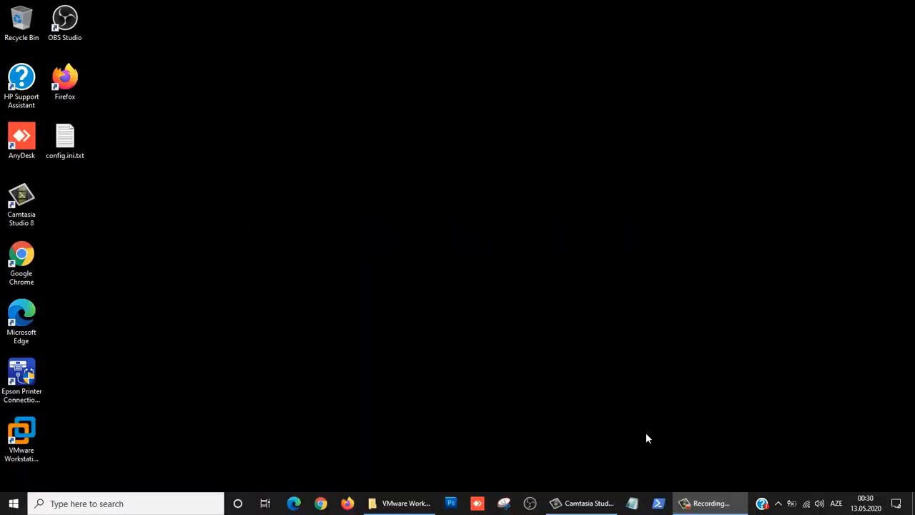
Step: Start VMware Workstation and begin a new Typical virtual machine that installs from the Windows 10 Pro ISO image
double_click(21, 436)
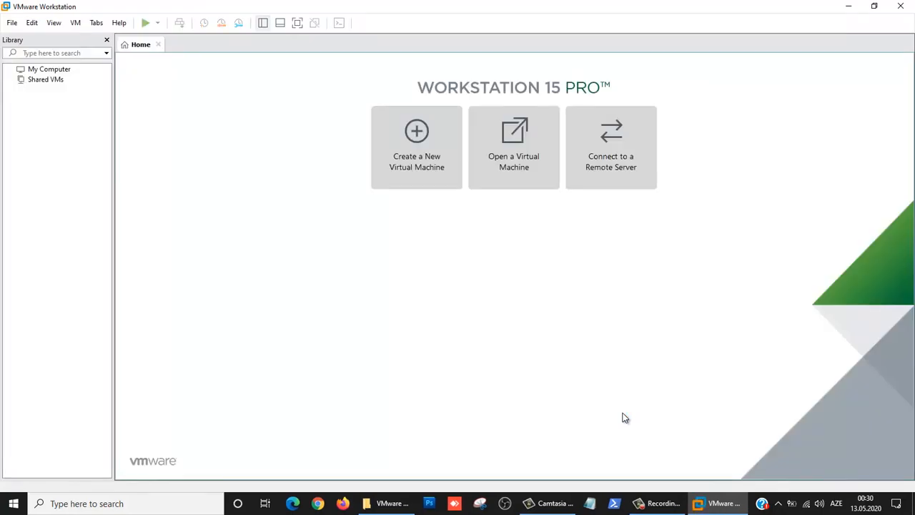
click(390, 138)
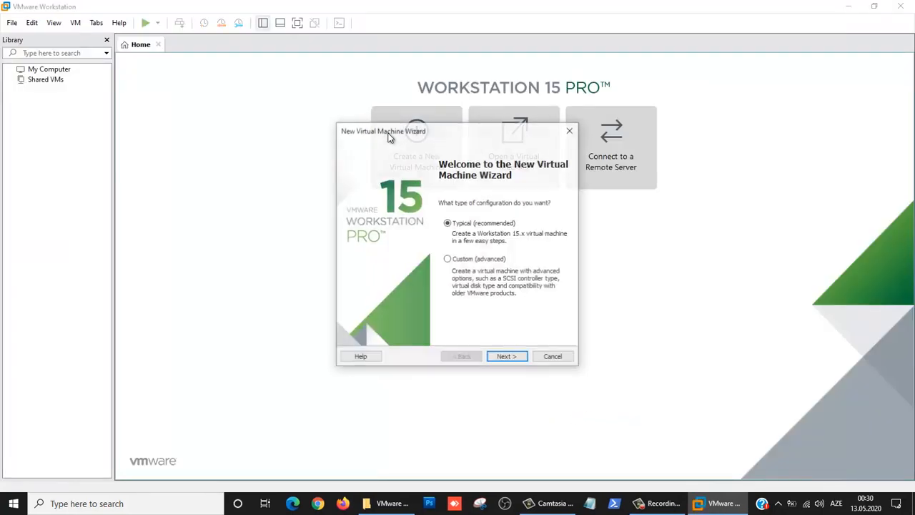
click(512, 356)
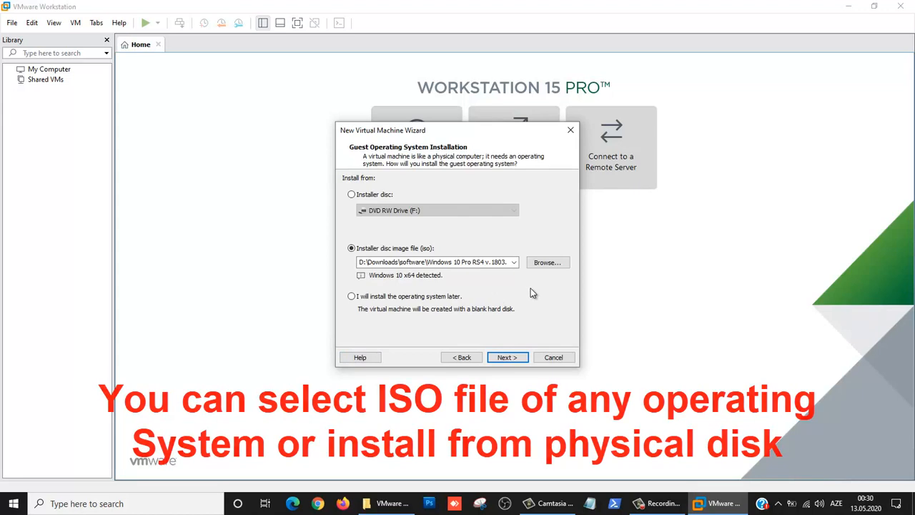
click(514, 358)
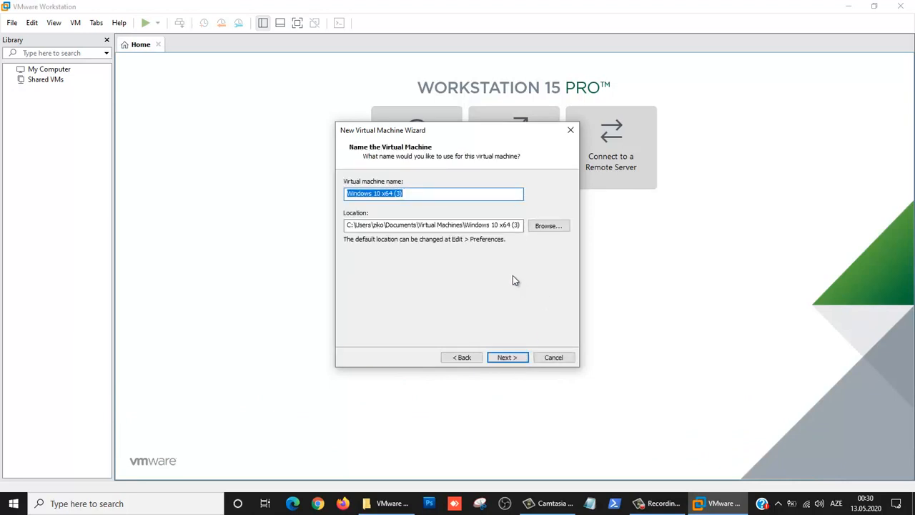
Step: Name the virtual machine Windows 10, accept a 60 GB disk split into multiple files, and create it with power-on after creation
click(417, 194)
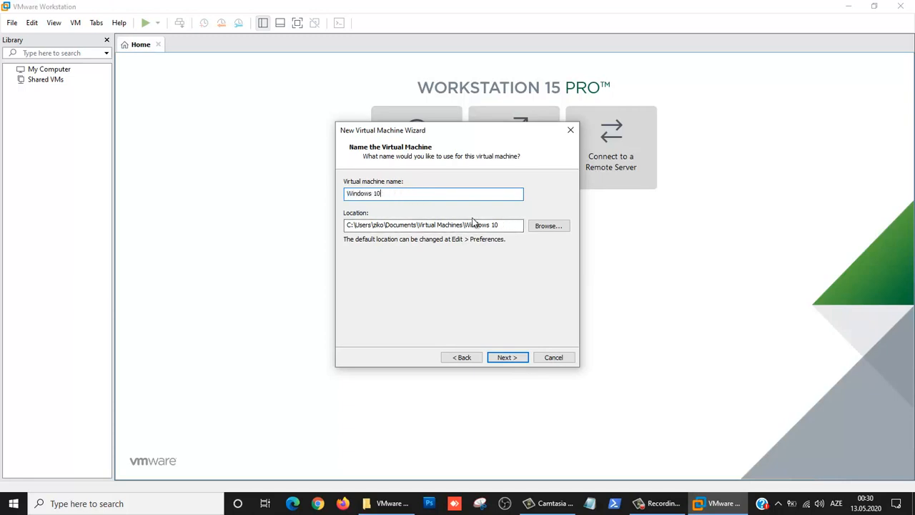
click(510, 359)
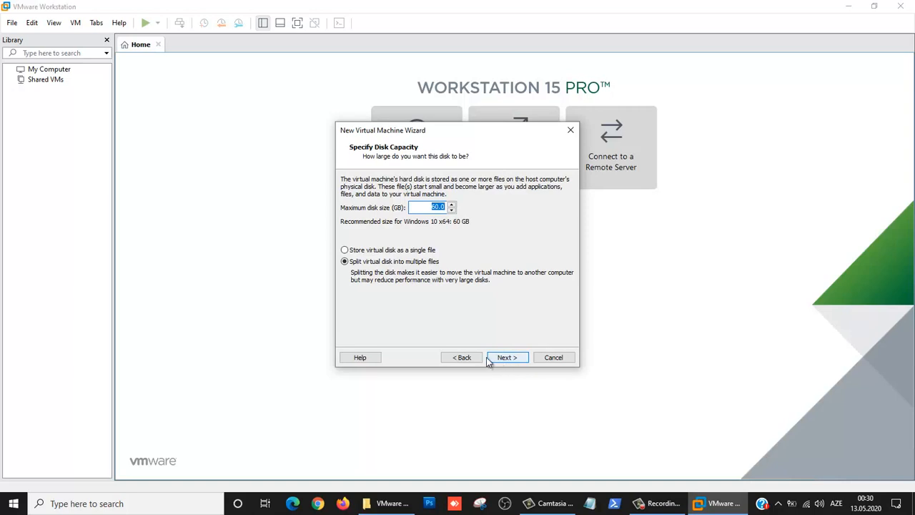
click(498, 357)
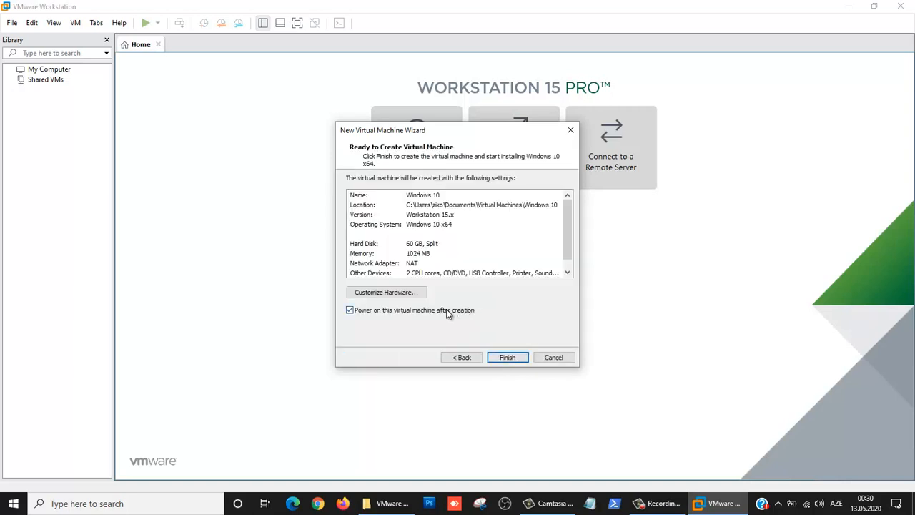
click(506, 356)
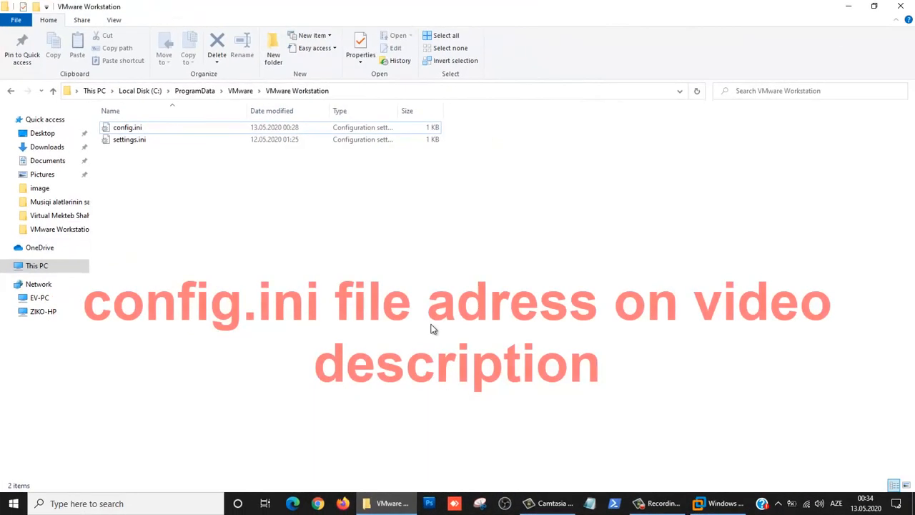
Step: Open config.ini from the ProgramData VMware Workstation folder for editing and arrange the windows so the desktop files stay accessible
drag(392, 23, 629, 101)
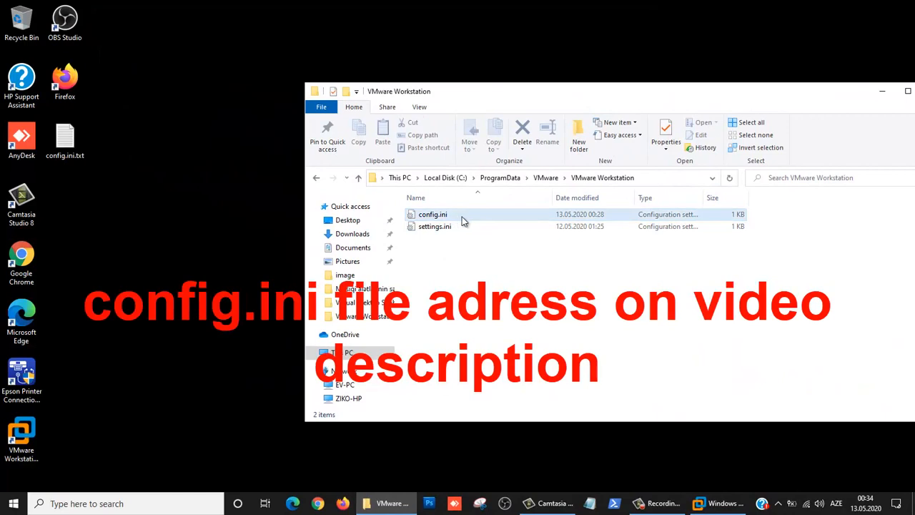
right_click(461, 219)
click(483, 216)
click(451, 217)
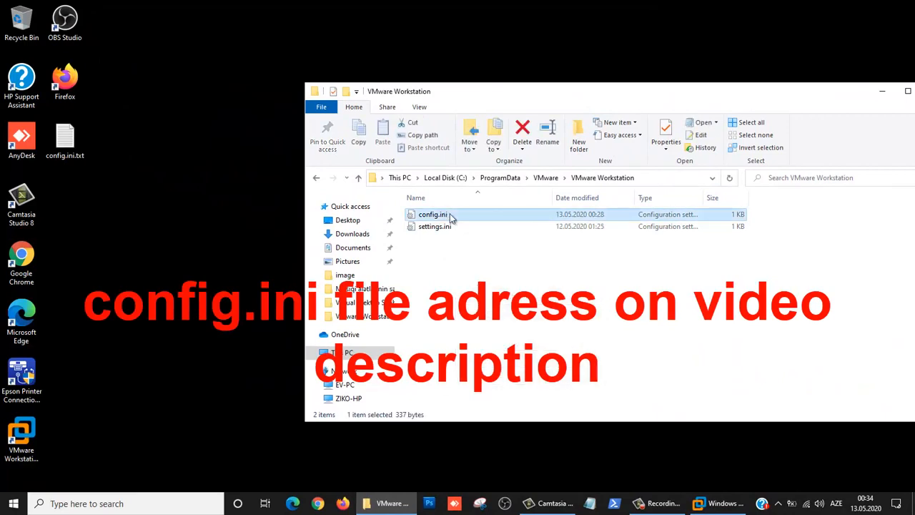
right_click(446, 213)
click(503, 245)
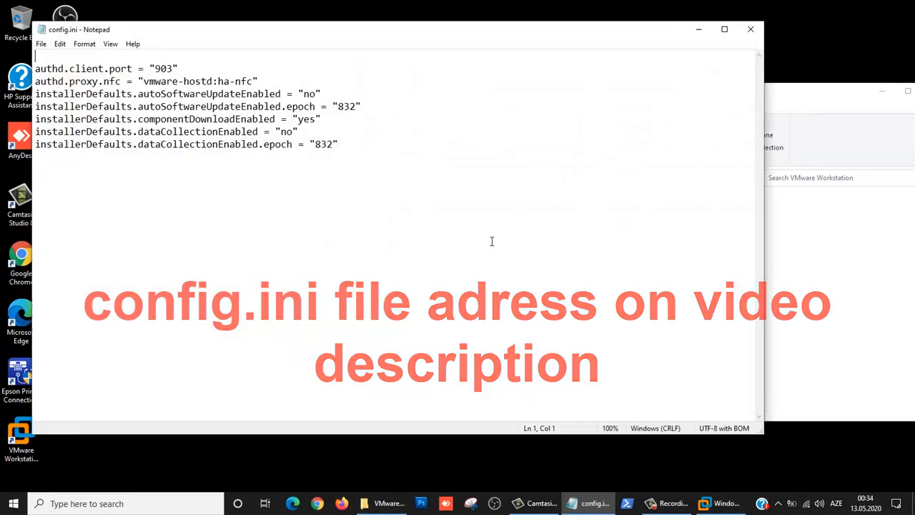
drag(173, 31, 297, 76)
Step: Open config.ini.txt from the desktop and copy its line monitor.allowLegacyCPU = "true"
double_click(63, 147)
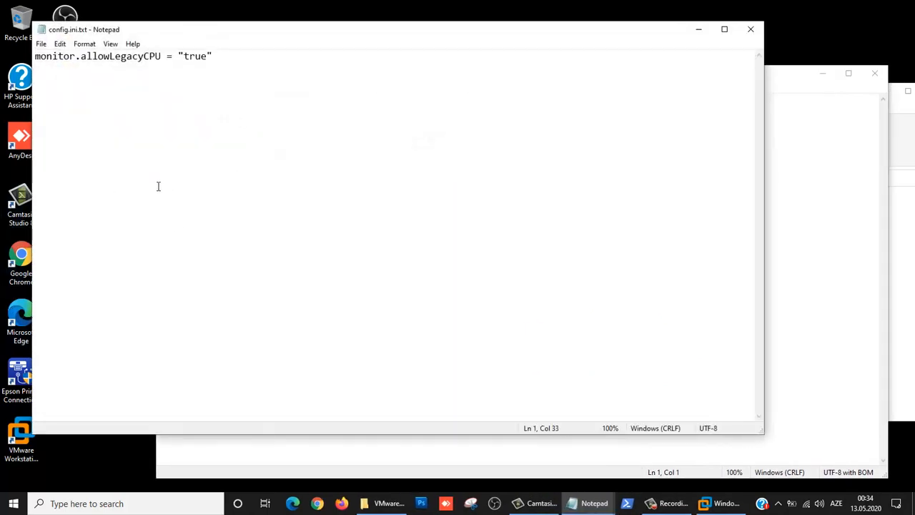
key(ctrl+a)
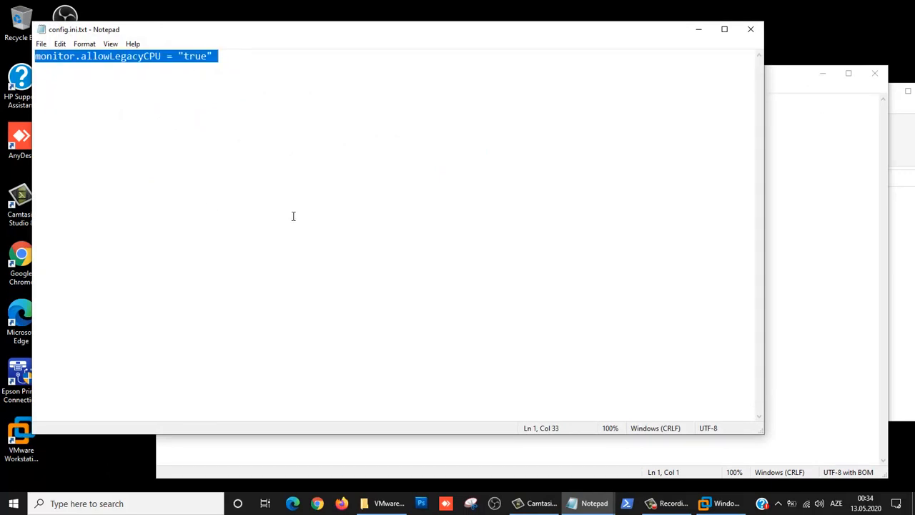
right_click(175, 63)
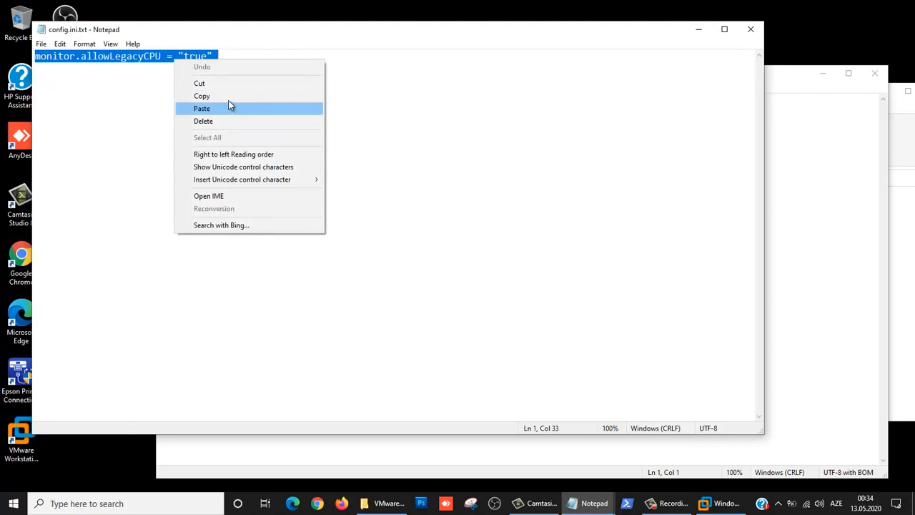
click(227, 96)
Step: Paste monitor.allowLegacyCPU = "true" as a new last line in config.ini and close the file, choosing to save the changes
click(783, 263)
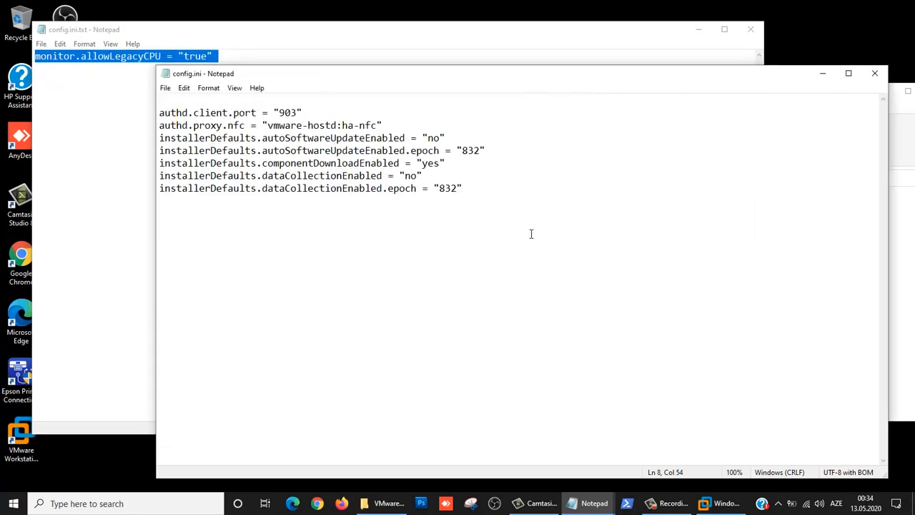
key(Return)
right_click(336, 235)
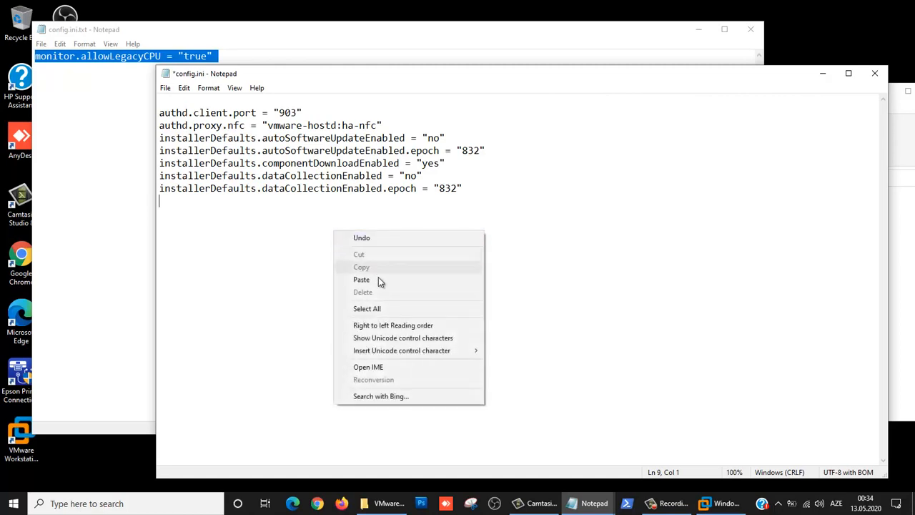
click(380, 280)
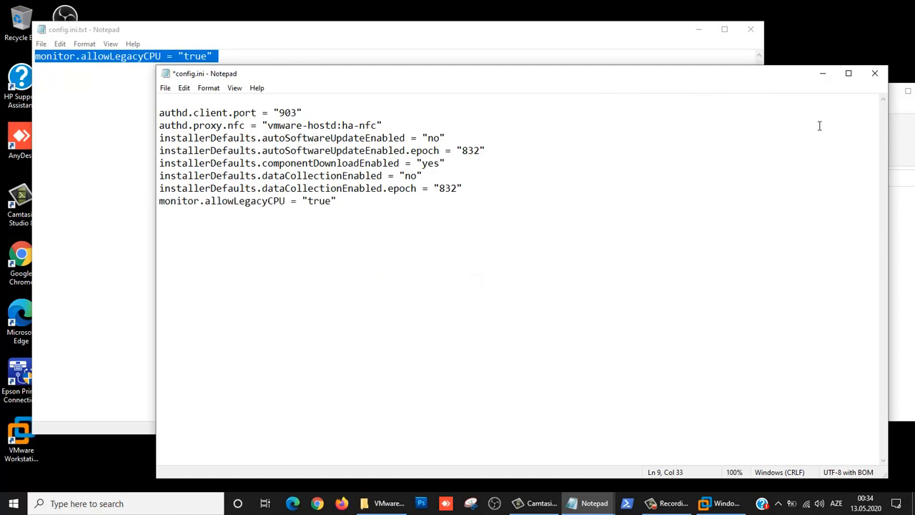
click(875, 73)
click(427, 264)
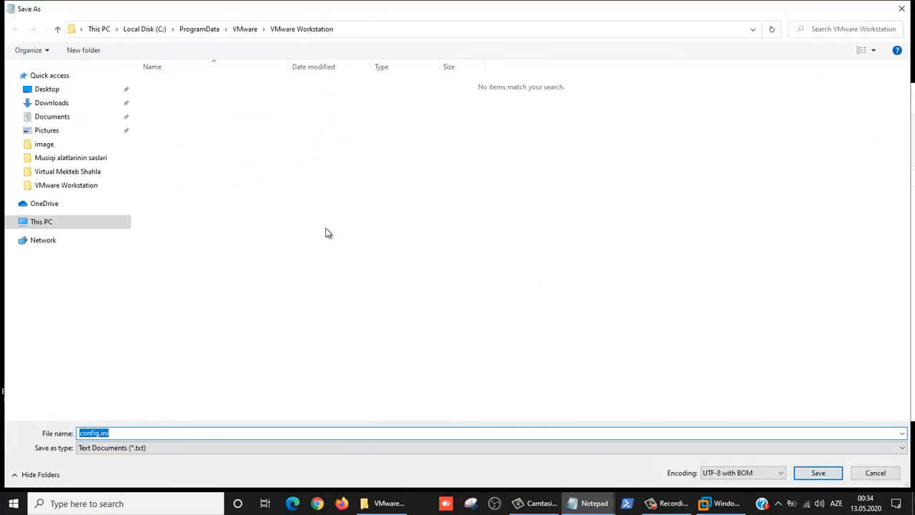
Step: Try to save the edited file over the existing config.ini in the VMware Workstation folder
click(815, 473)
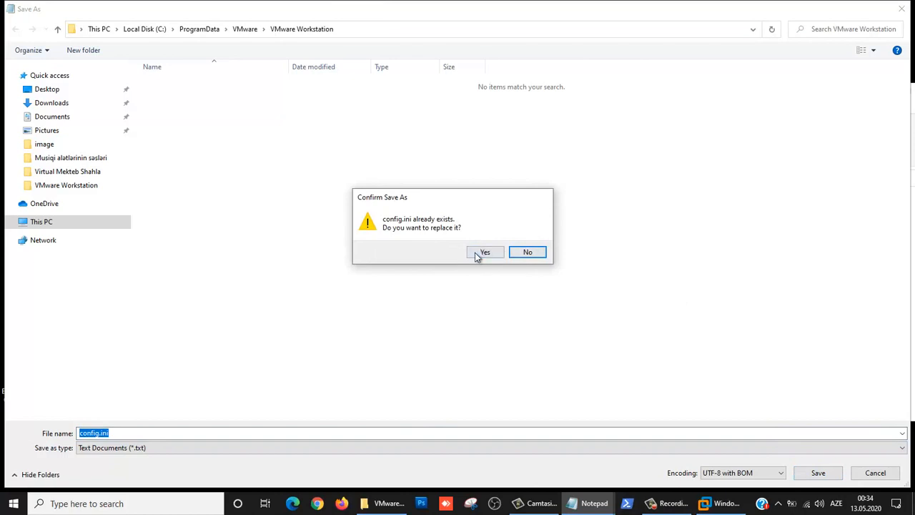
click(476, 252)
click(548, 286)
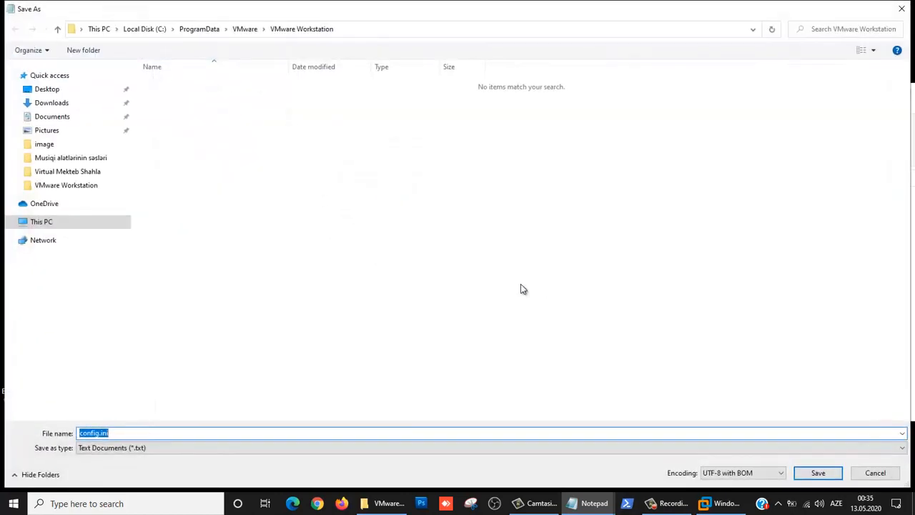
Step: Save the edited config.ini to the Desktop instead and close config.ini.txt
click(47, 90)
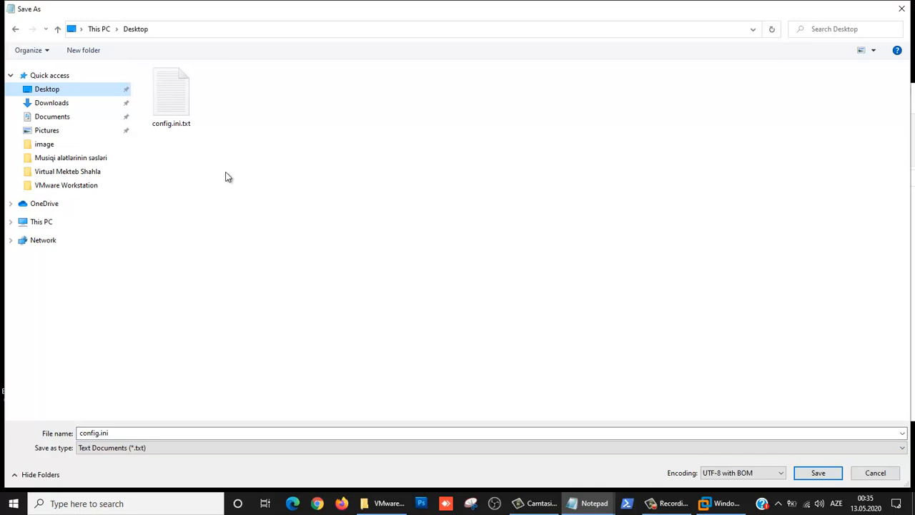
click(807, 473)
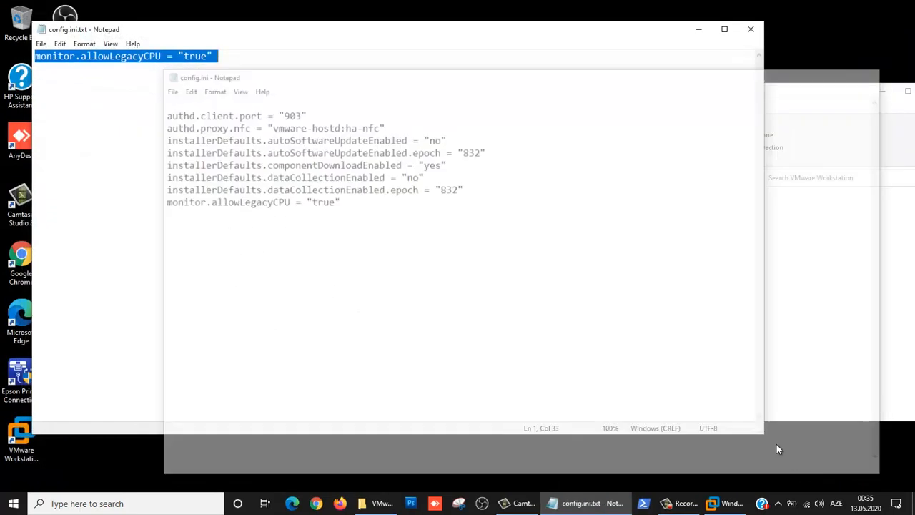
click(751, 29)
click(550, 301)
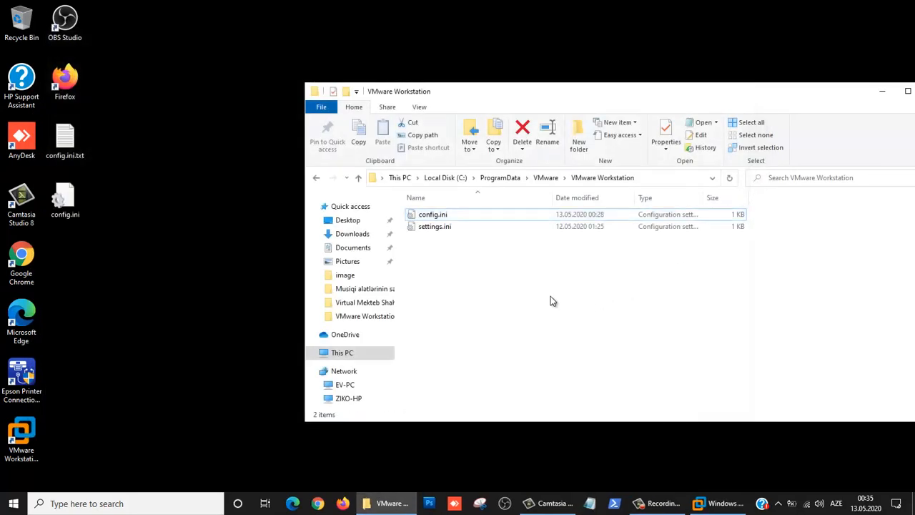
Step: Open the config.ini saved on the desktop, check its monitor.allowLegacyCPU line, and close it
click(70, 195)
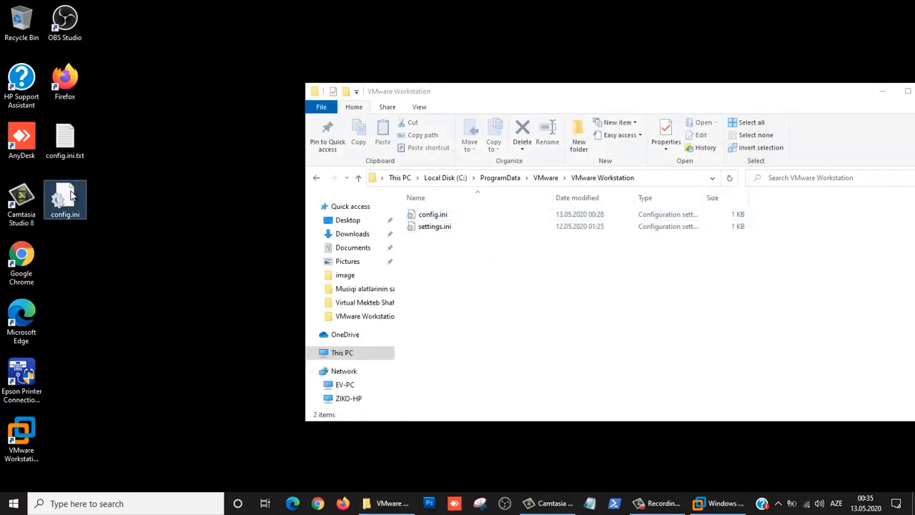
right_click(70, 193)
click(96, 224)
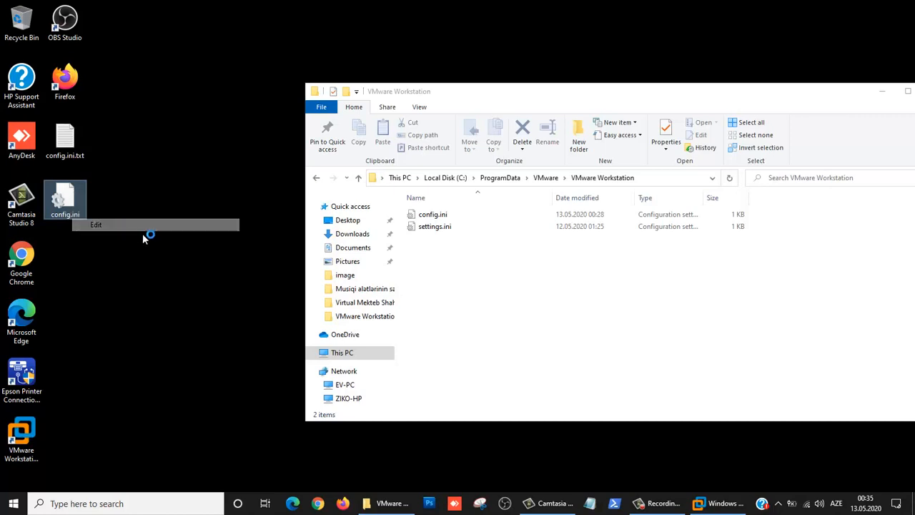
drag(344, 201, 152, 200)
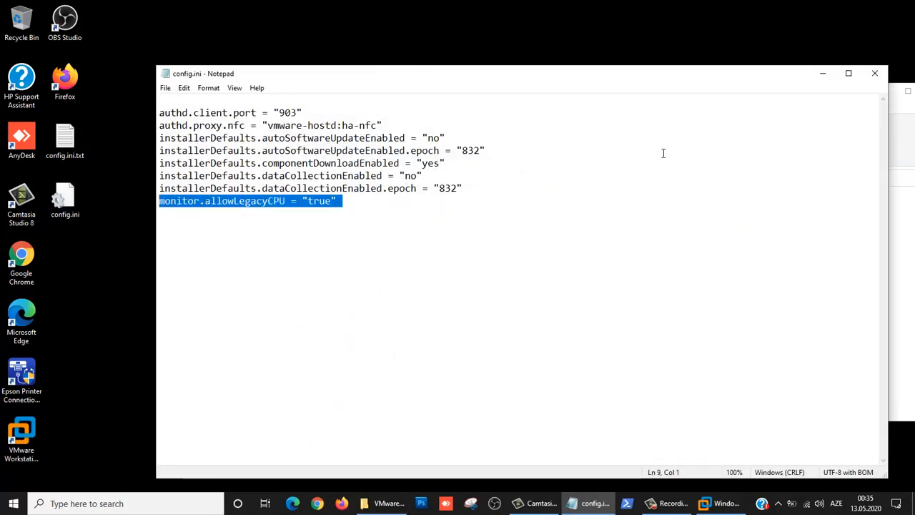
click(874, 73)
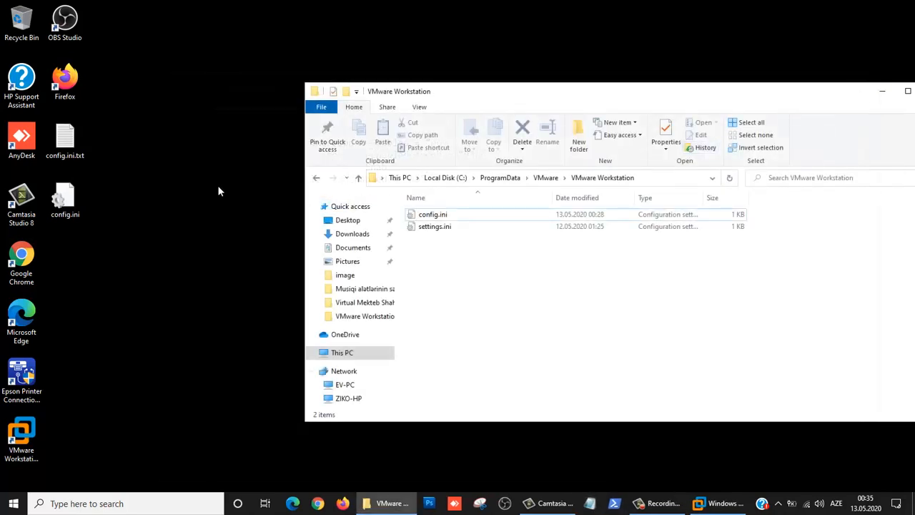
Step: Move the edited config.ini from the desktop into the VMware Workstation folder, replacing the existing file with administrator permission
click(97, 213)
drag(65, 202, 456, 254)
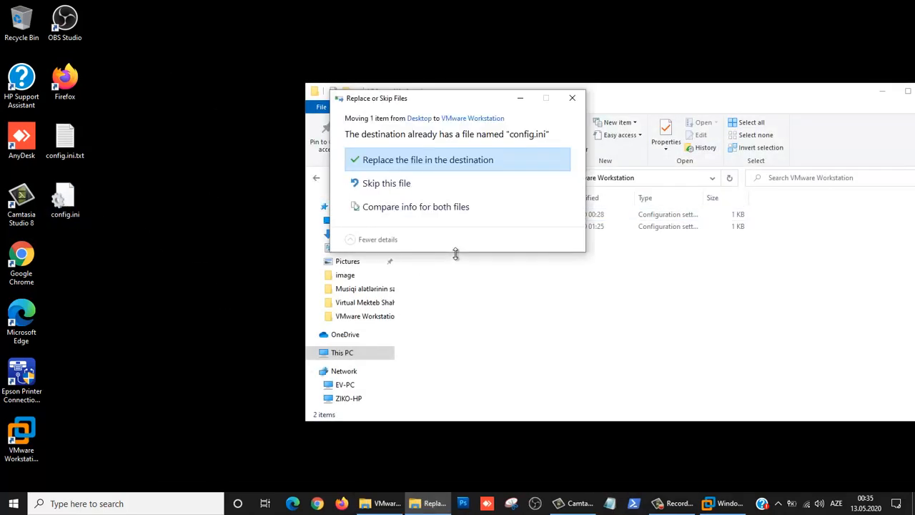
click(413, 160)
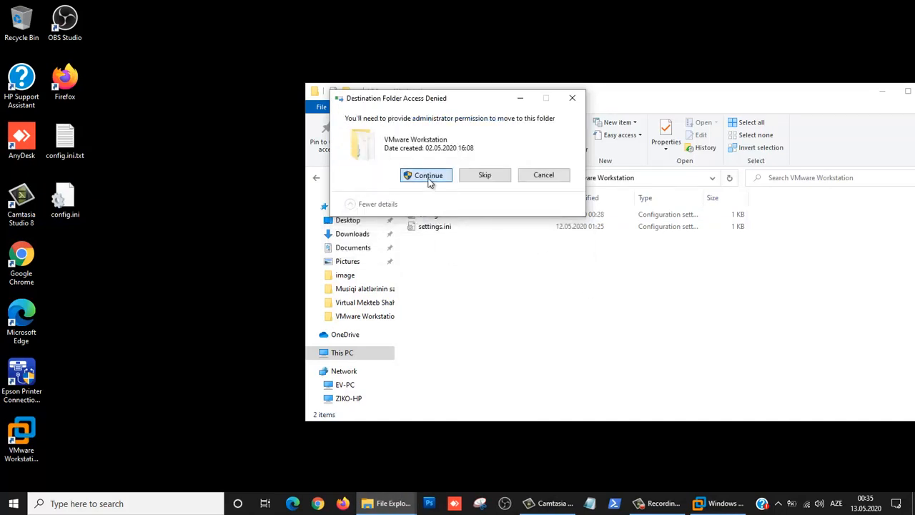
click(428, 179)
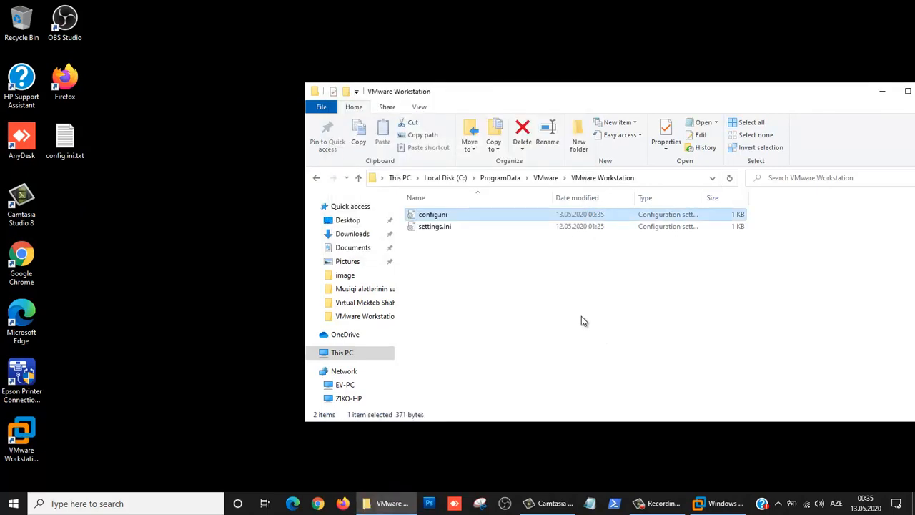
click(575, 311)
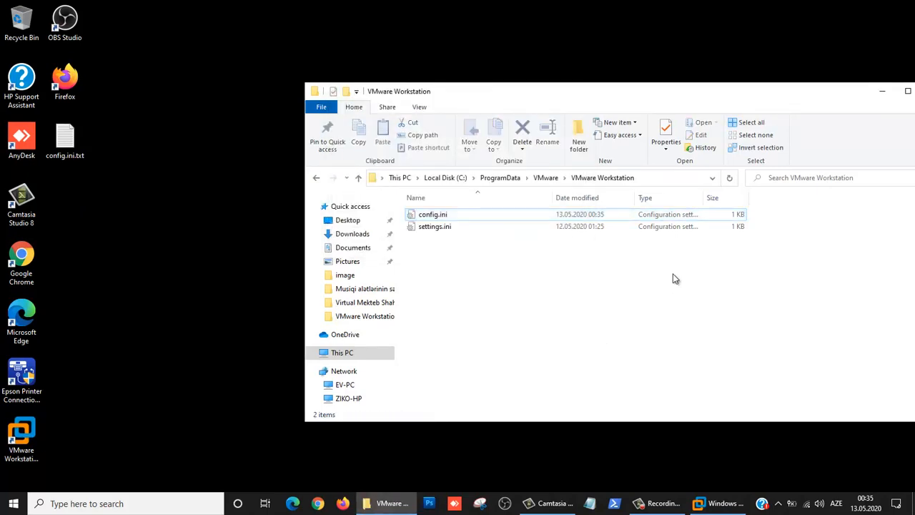
drag(744, 95, 584, 94)
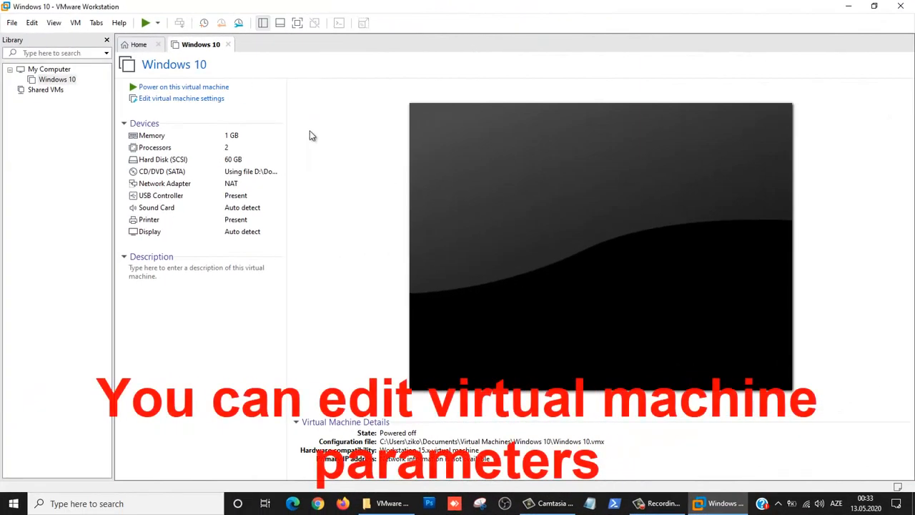
Step: Open the Windows 10 virtual machine's settings in VMware Workstation and set its network adapter to Bridged
click(188, 99)
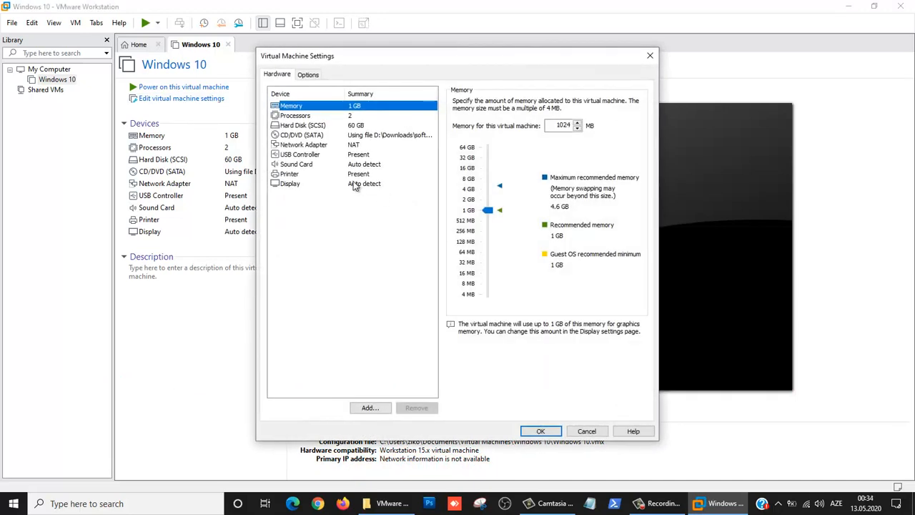
click(299, 146)
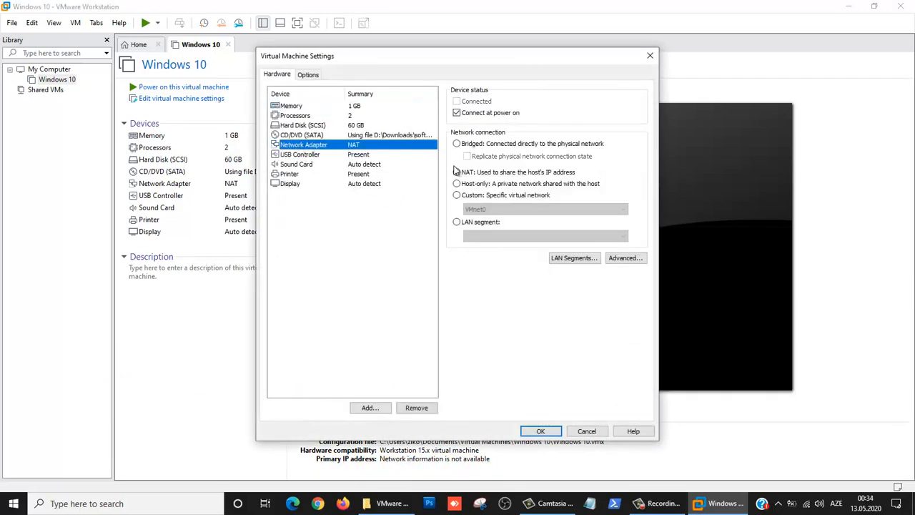
click(456, 143)
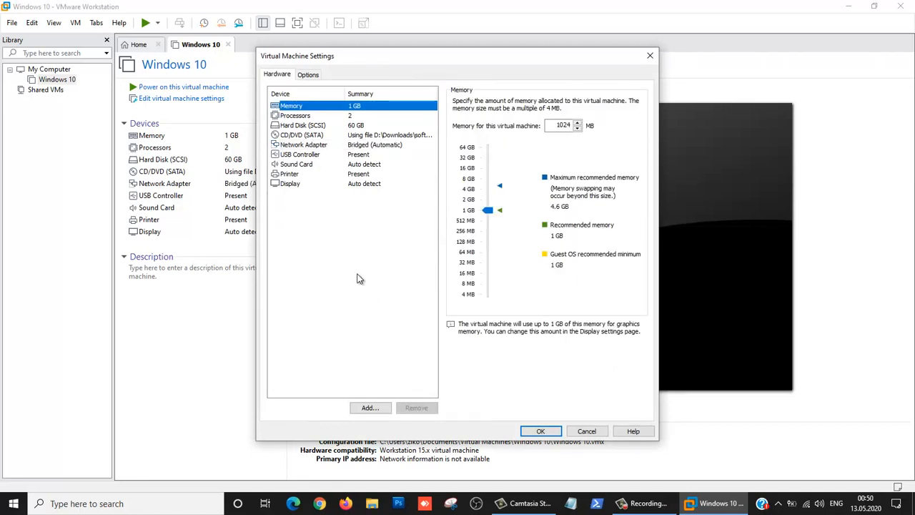
Step: Review the virtual machine's processor and hard disk settings
click(307, 117)
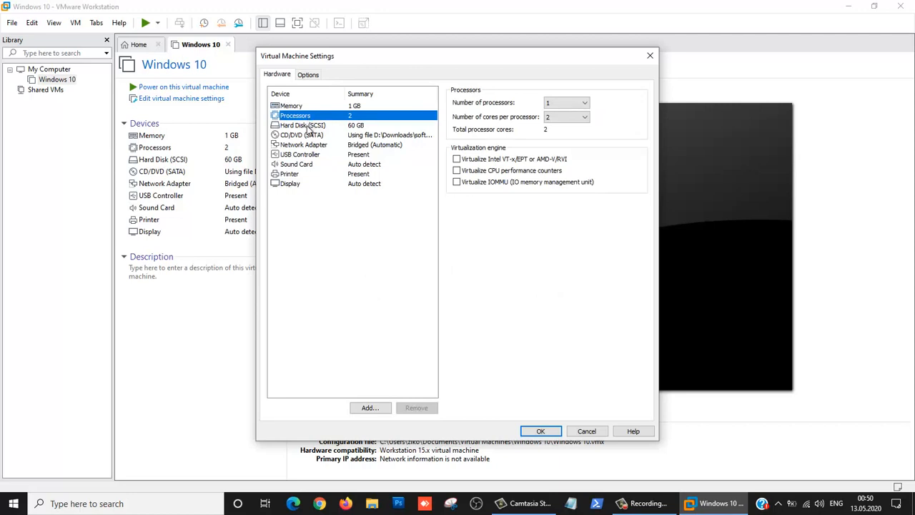
click(304, 126)
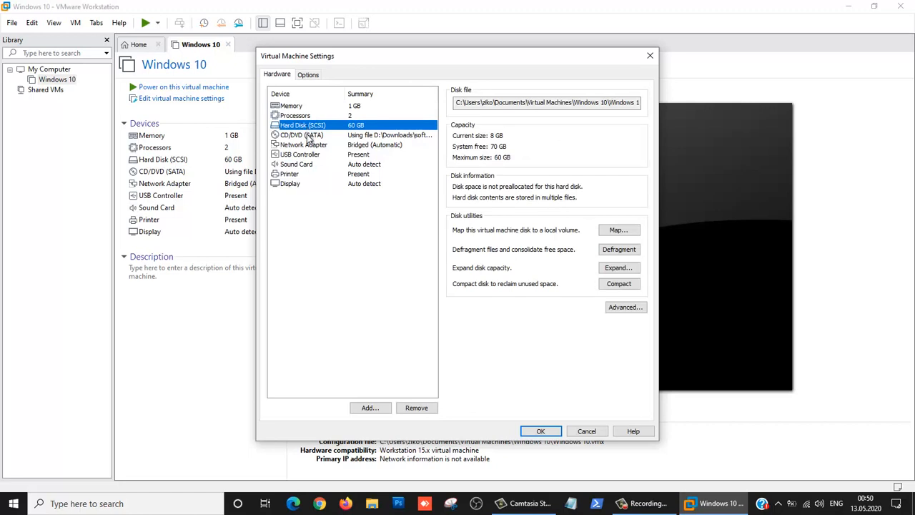
Step: Try physical drive F: and Auto detect for the CD/DVD device, and switch the connection back to the ISO image file
click(307, 135)
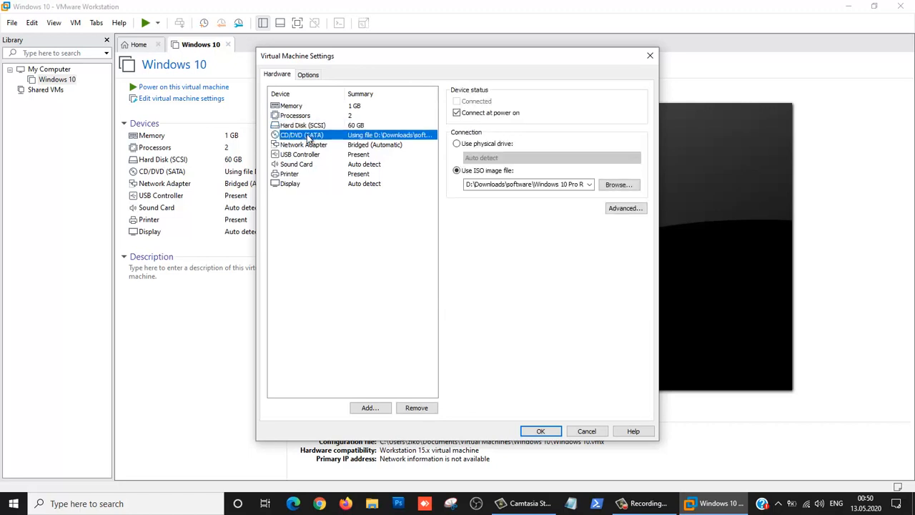
click(489, 145)
click(505, 158)
click(506, 158)
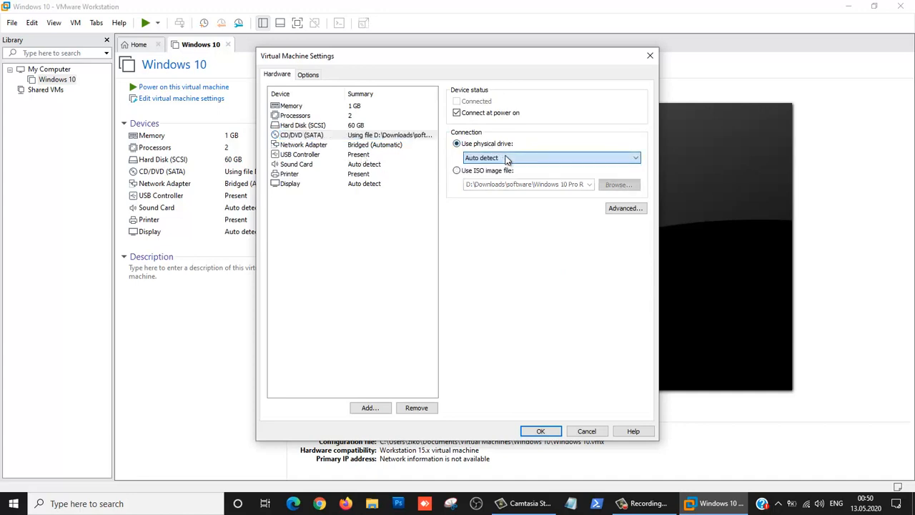
click(505, 158)
click(501, 172)
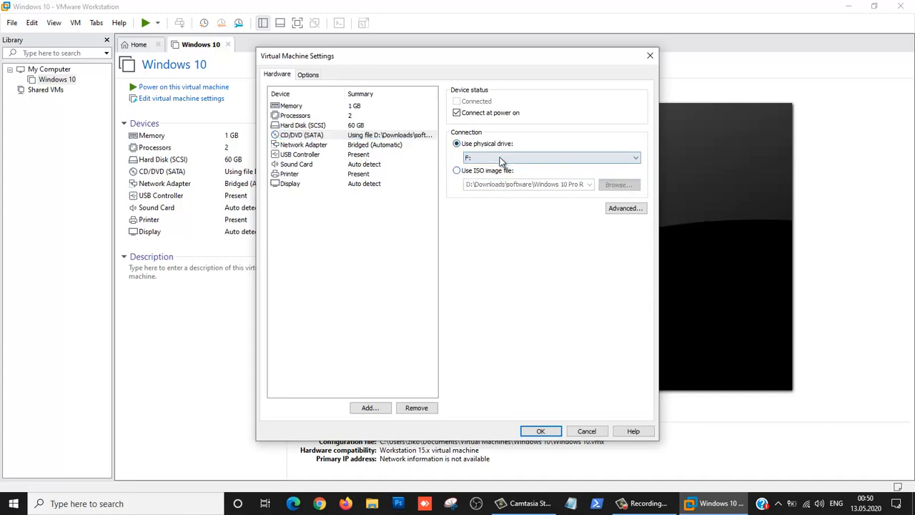
click(500, 158)
click(500, 168)
click(457, 170)
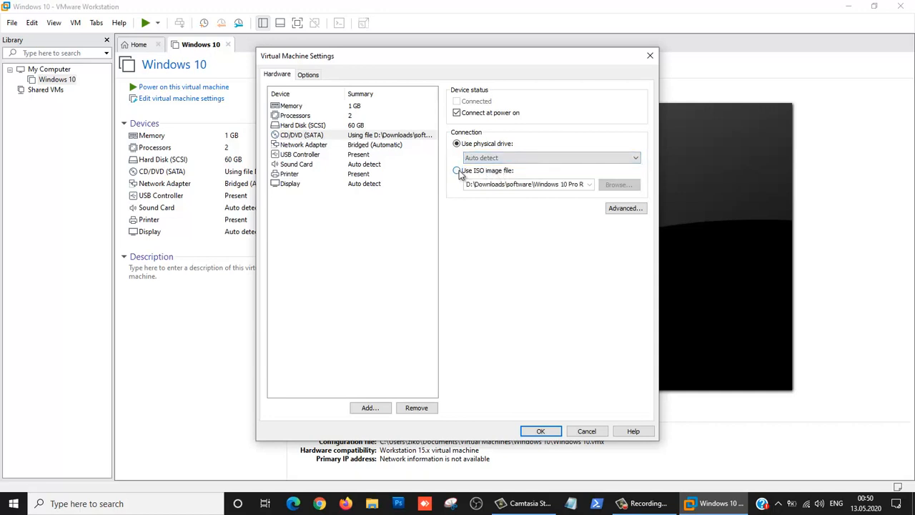
Step: Review the virtual machine's network adapter, USB controller, sound card, printer and display settings
click(312, 146)
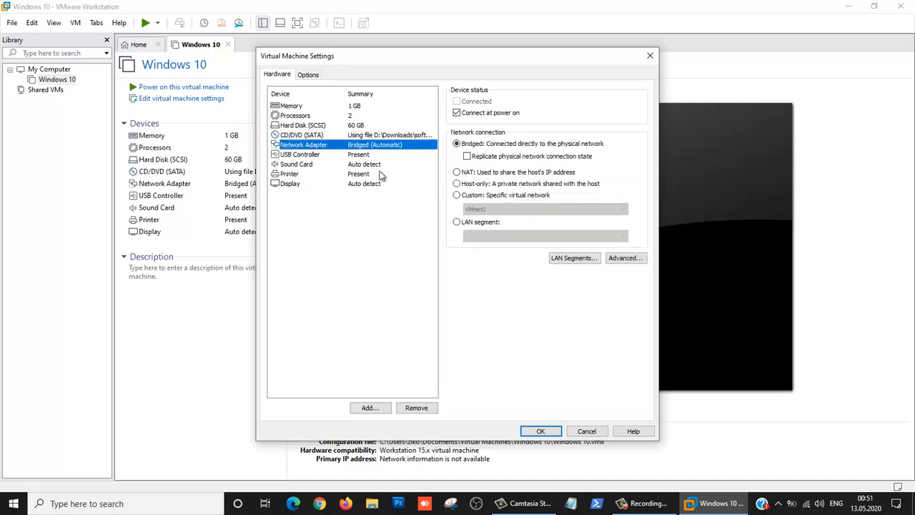
click(332, 157)
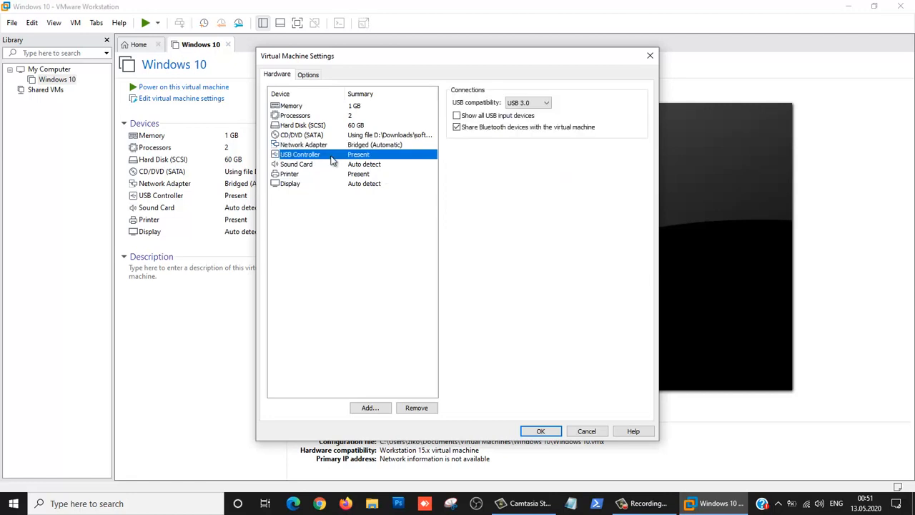
click(330, 165)
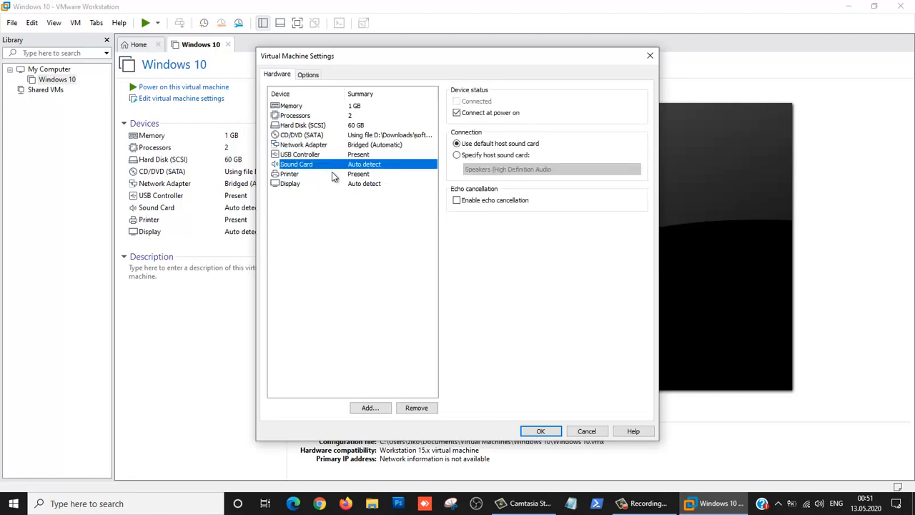
click(332, 173)
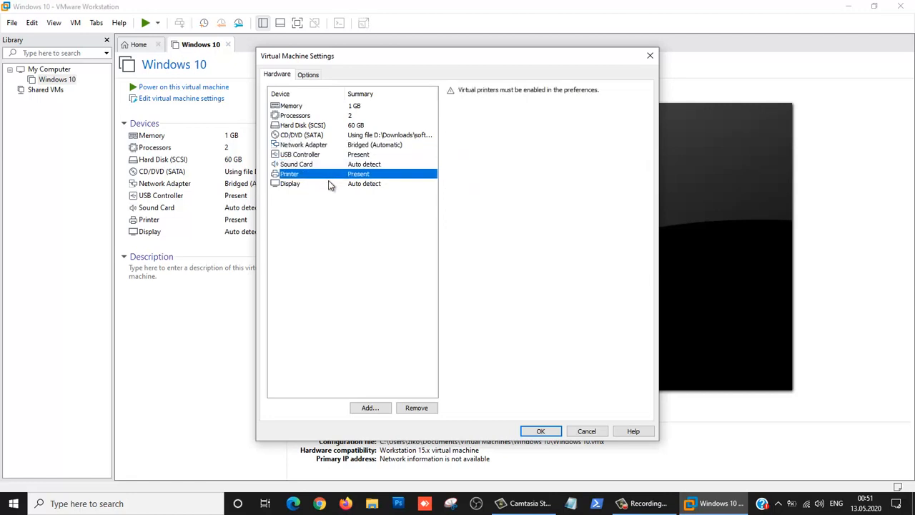
click(329, 183)
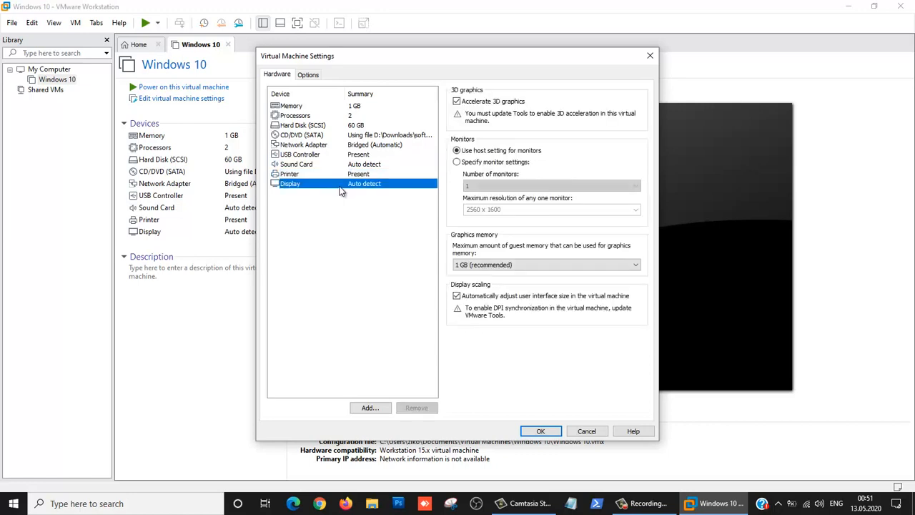
Step: Set the virtual machine's memory to 2048 MB and apply the settings
click(311, 108)
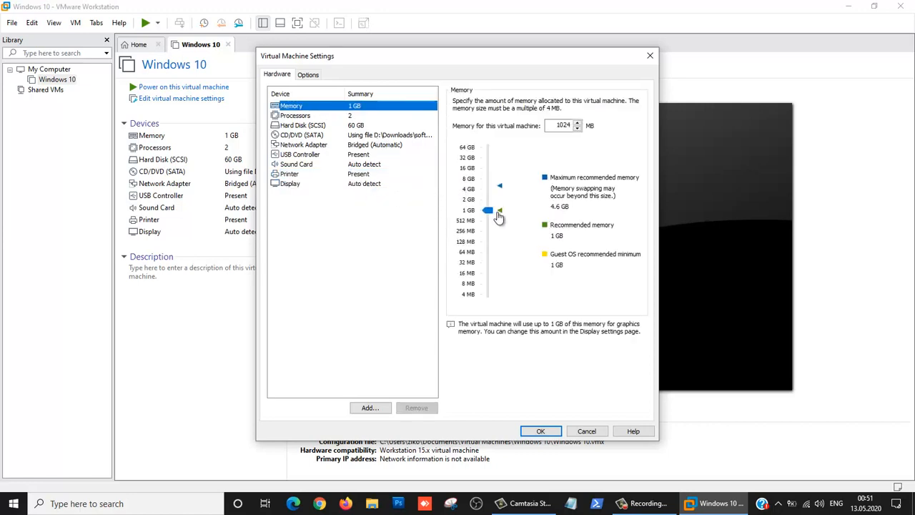
click(492, 212)
drag(490, 206, 492, 202)
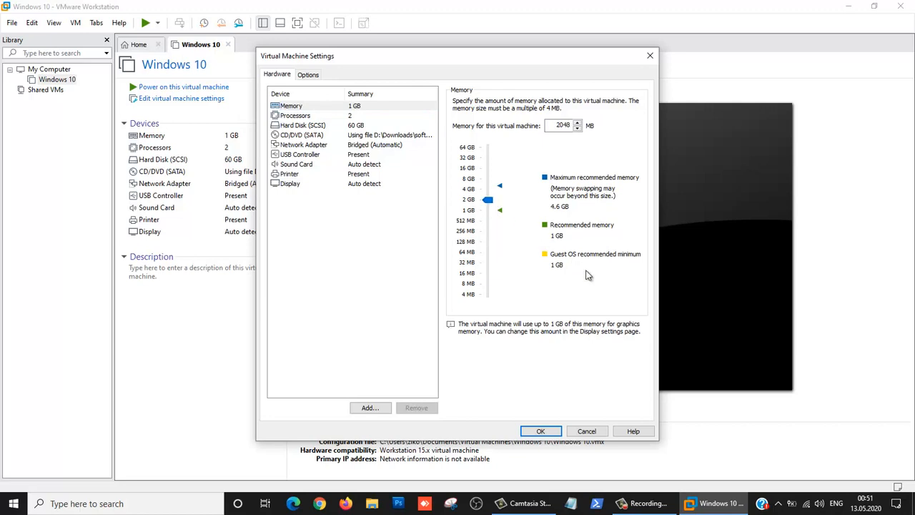
click(539, 430)
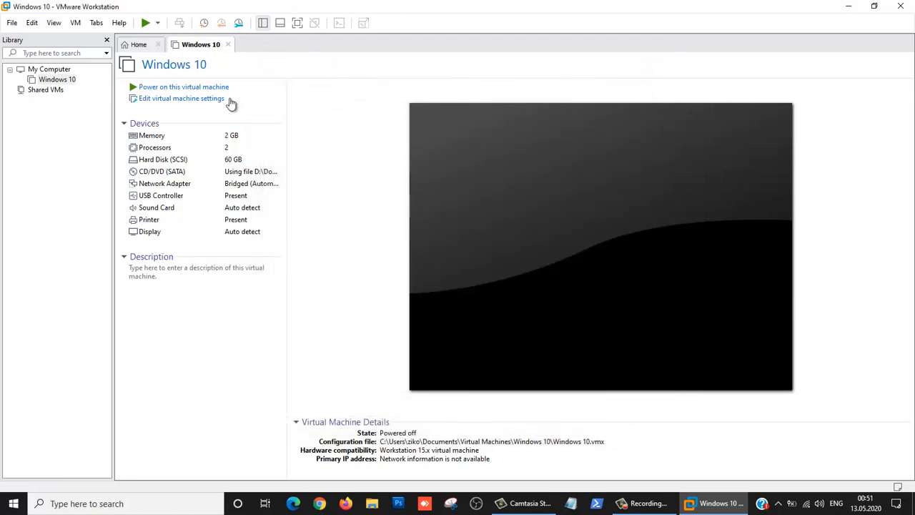
Step: Power on the Windows 10 virtual machine and boot it from the CD/DVD image
click(179, 89)
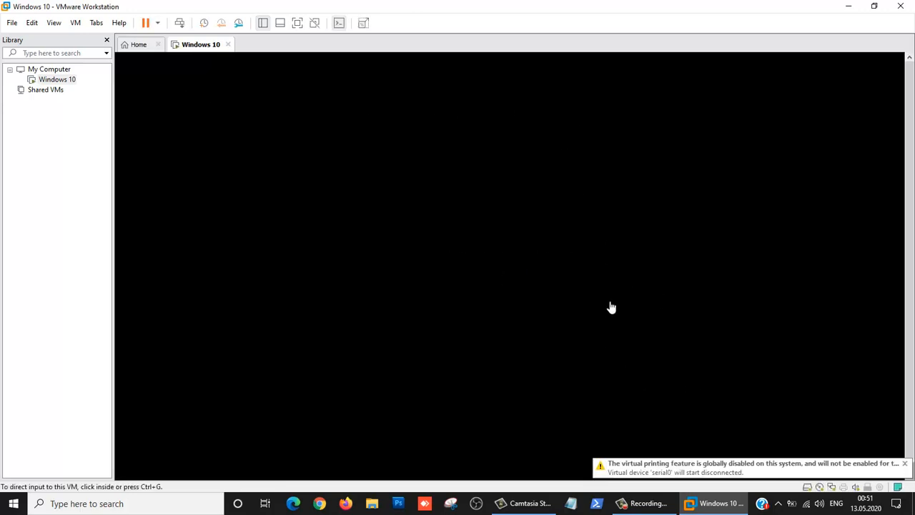
click(603, 280)
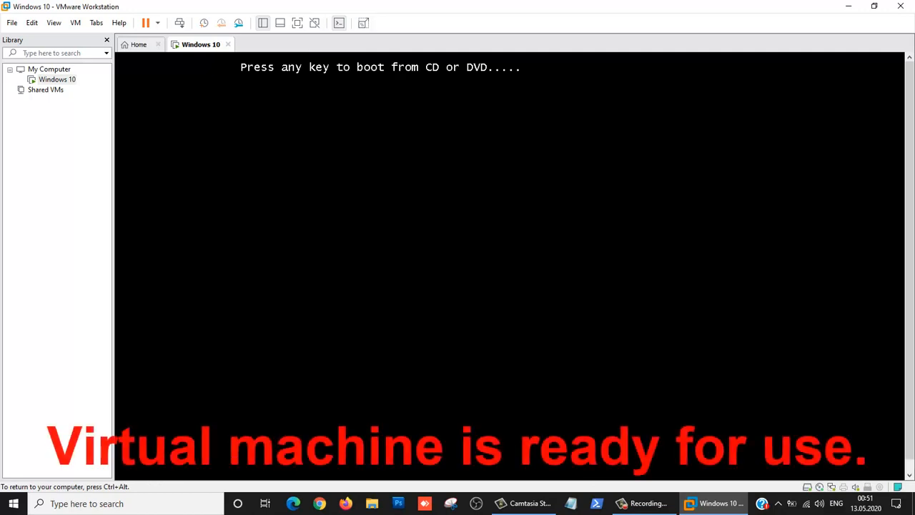
key(Return)
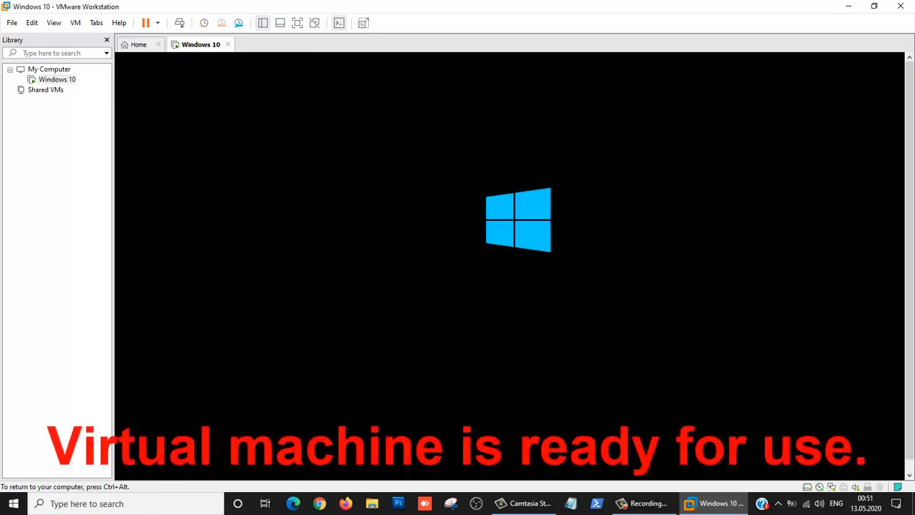